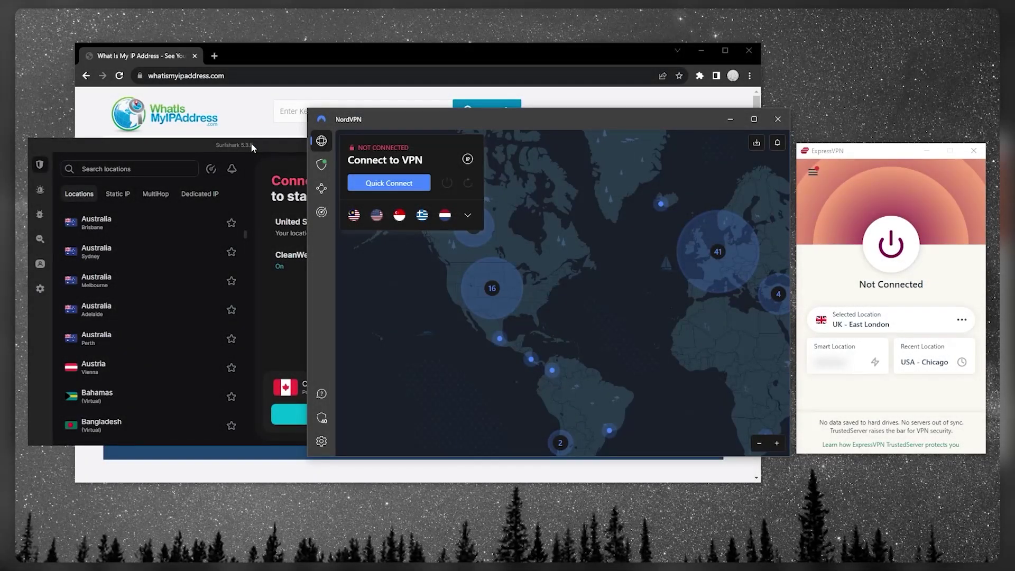
Step: Cycle through the Surfshark, NordVPN and ExpressVPN windows and zoom NordVPN's map
click(250, 145)
click(434, 120)
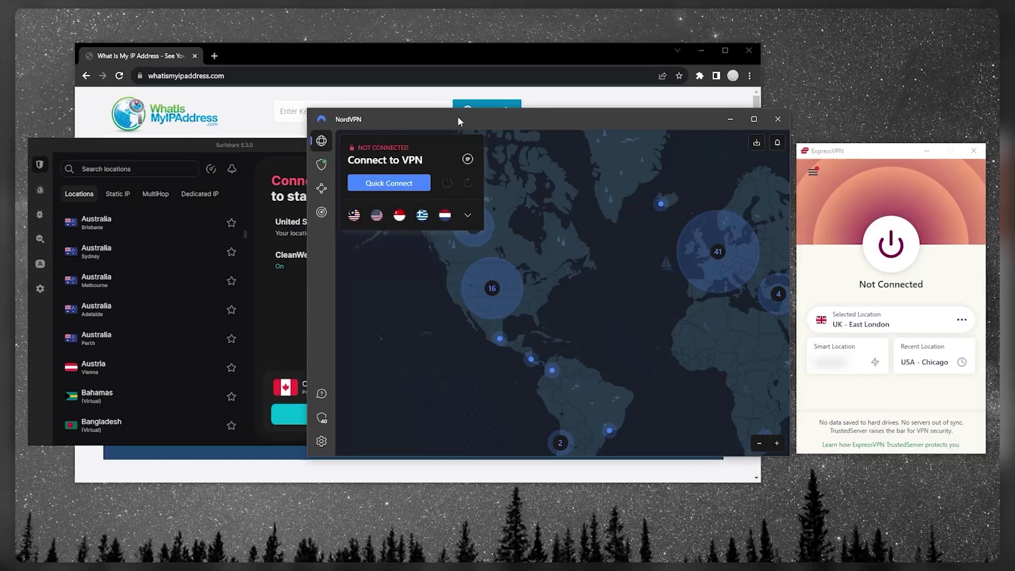
click(825, 150)
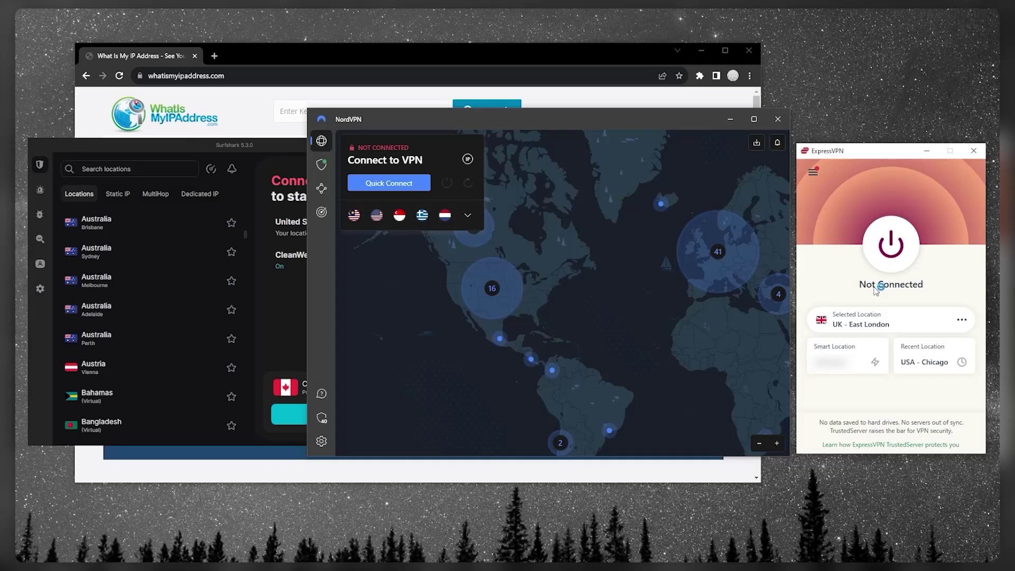
click(462, 126)
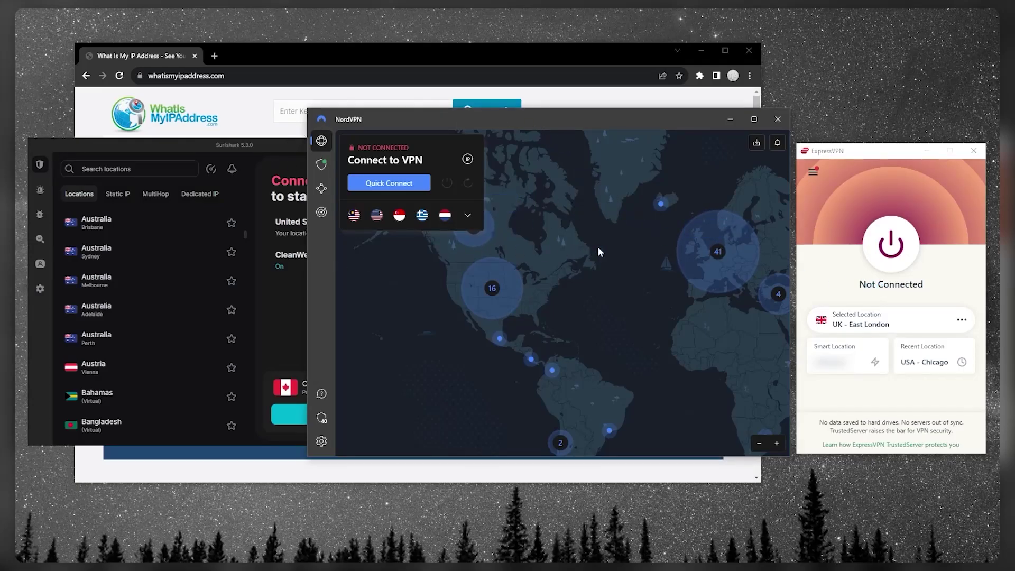
scroll(621, 309, up, 2)
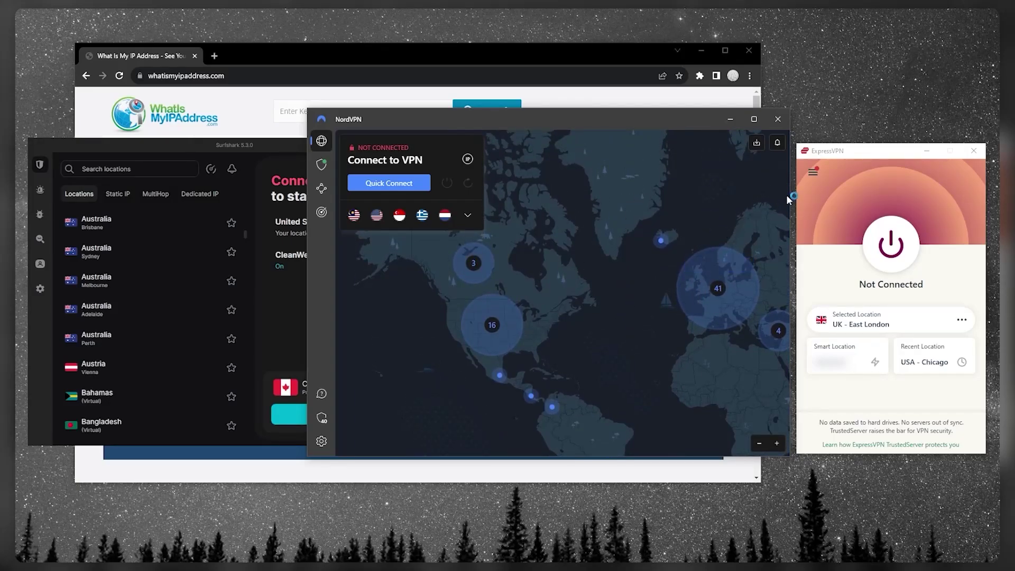
Step: Browse ExpressVPN's VPN locations by region, expanding and collapsing Asia Pacific
click(850, 155)
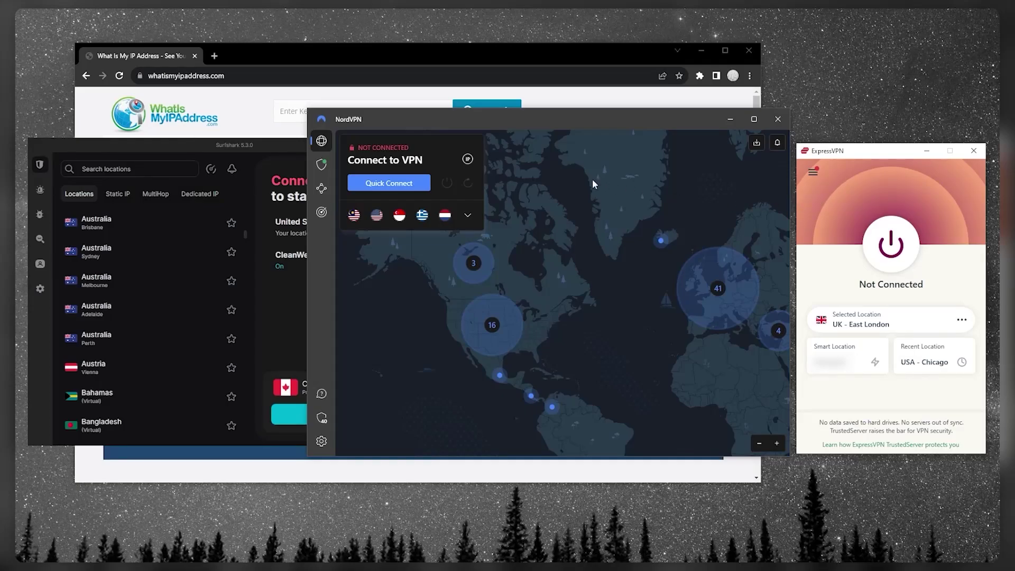
click(814, 170)
click(813, 171)
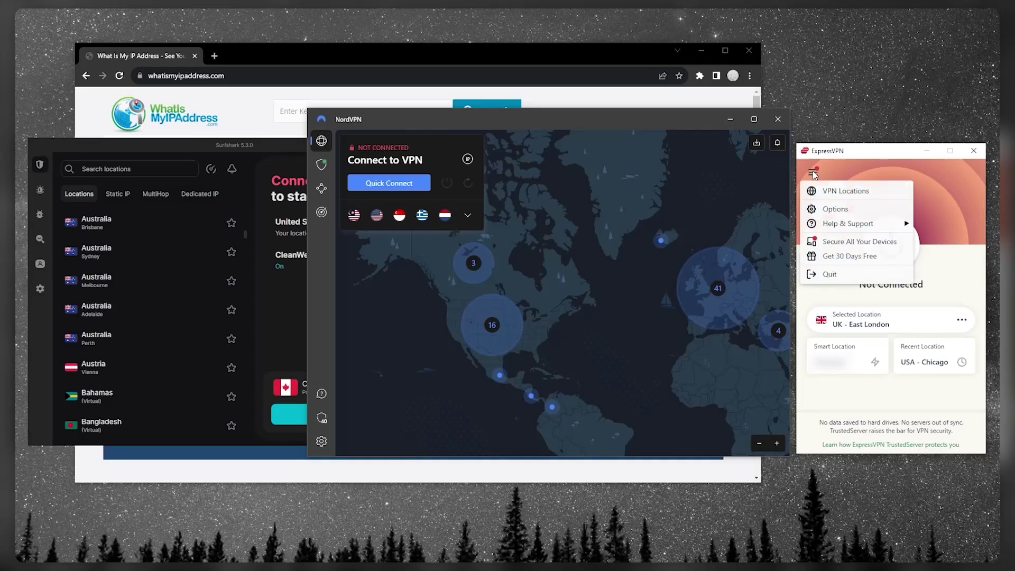
click(834, 191)
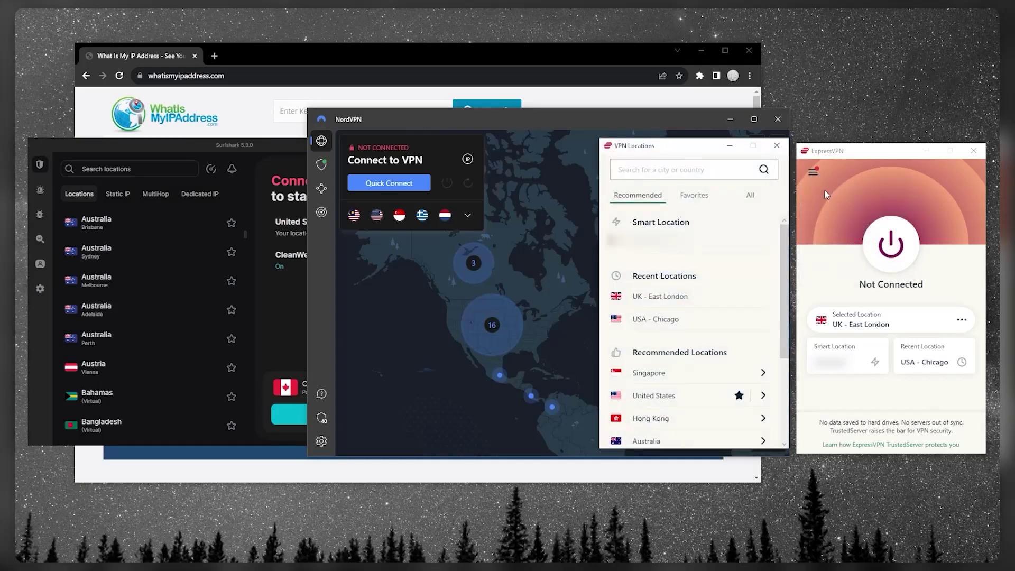
click(751, 196)
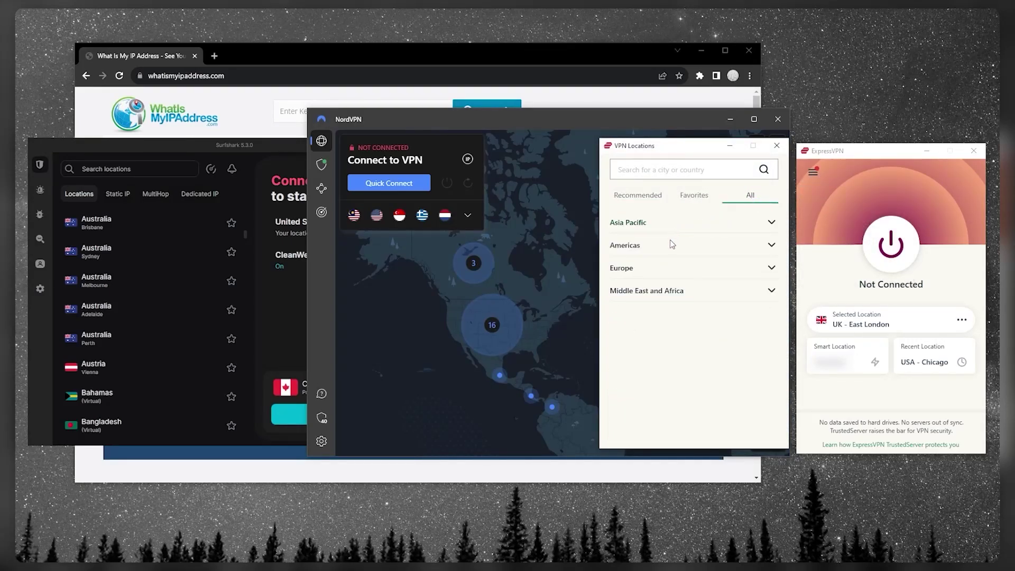
click(747, 224)
click(722, 222)
click(777, 146)
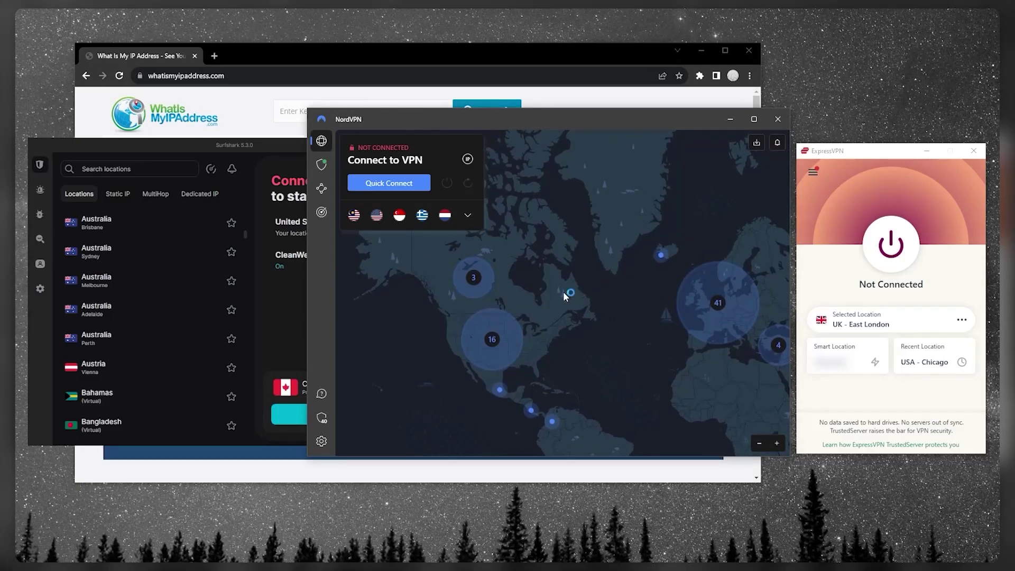
Step: Zoom NordVPN's map into North America and expand its full server list
scroll(568, 297, up, 3)
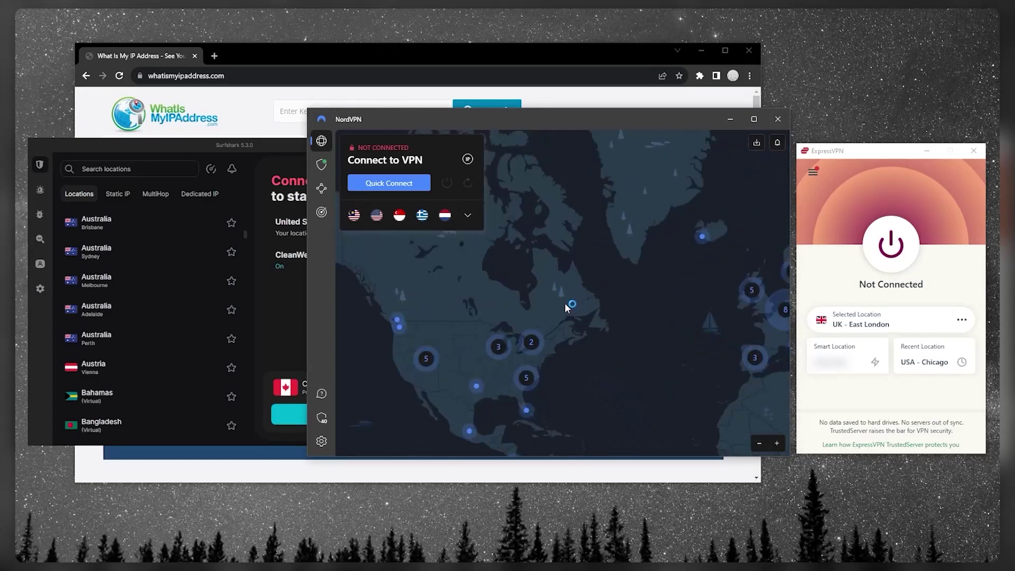
click(469, 215)
scroll(409, 345, down, 3)
scroll(410, 341, up, 10)
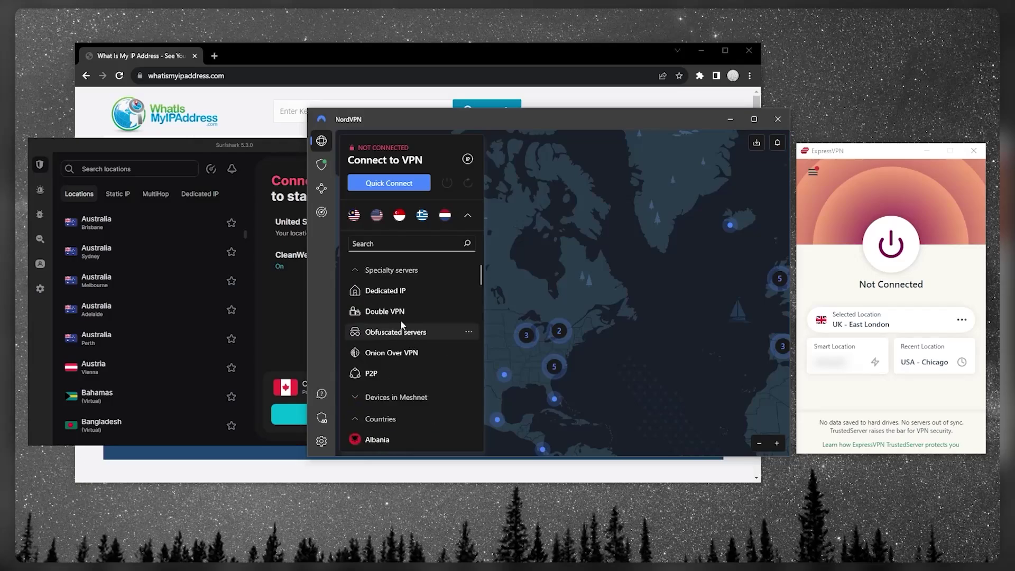
Step: Bring Surfshark's connect panel forward and scroll it, then refocus NordVPN and ExpressVPN
click(237, 147)
scroll(166, 269, down, 3)
scroll(168, 277, up, 3)
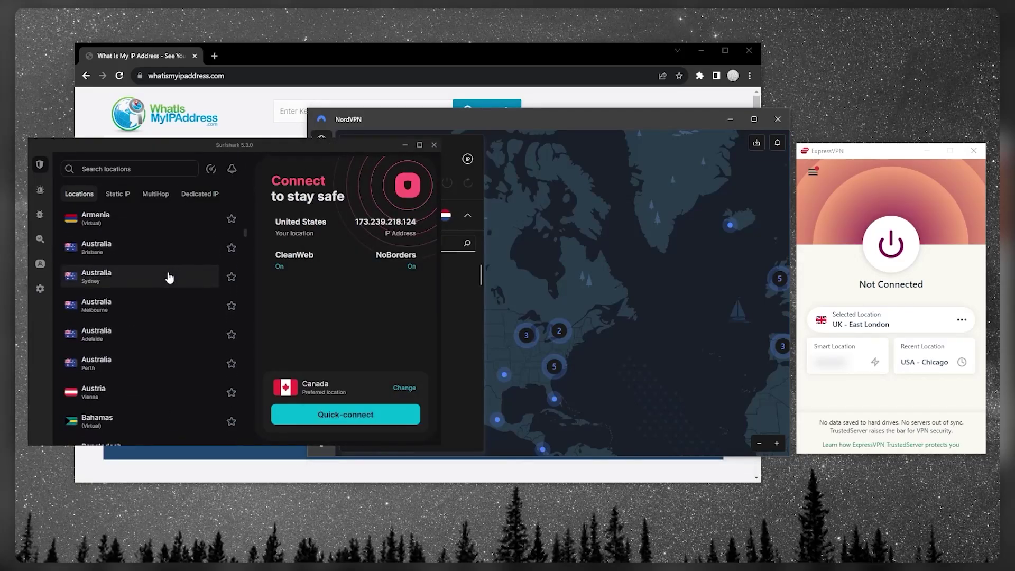
click(623, 221)
click(813, 172)
Step: In ExpressVPN Options, uncheck 'Stop all internet traffic if the VPN disconnects'
click(841, 180)
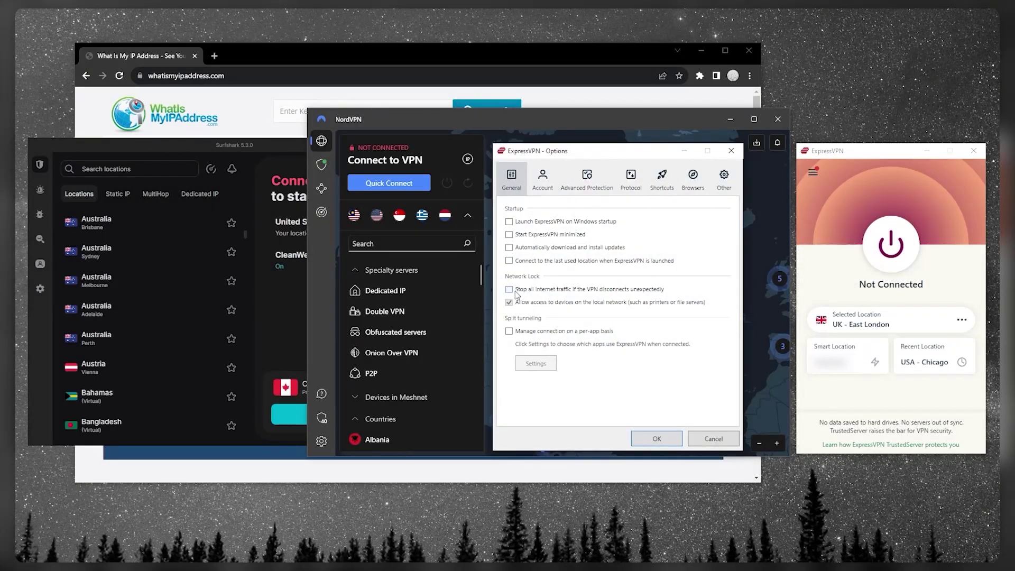
click(545, 290)
Step: Allow only selected apps with Firefox added for split tunneling, then turn per-app management off
click(518, 332)
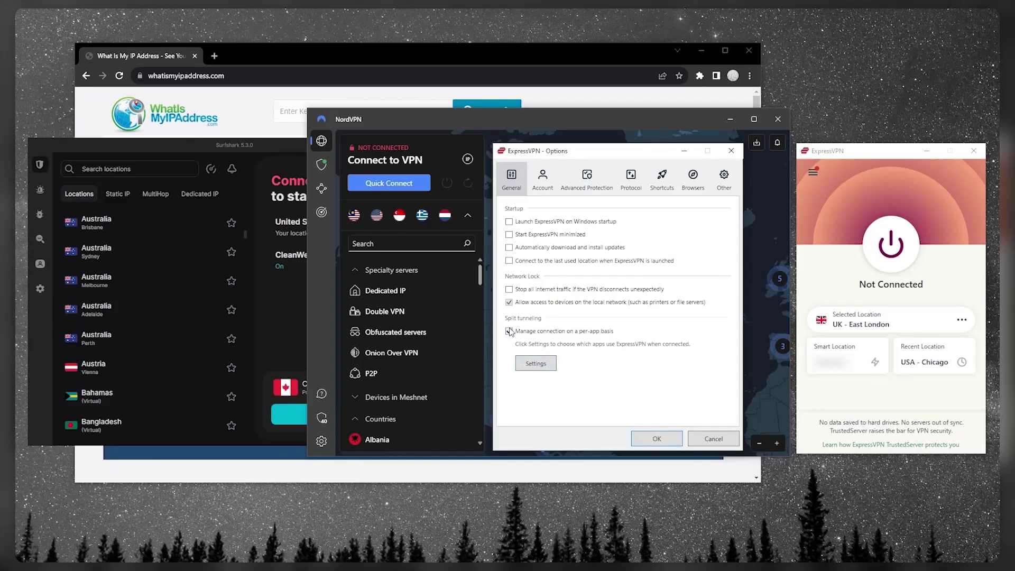
click(533, 366)
click(435, 296)
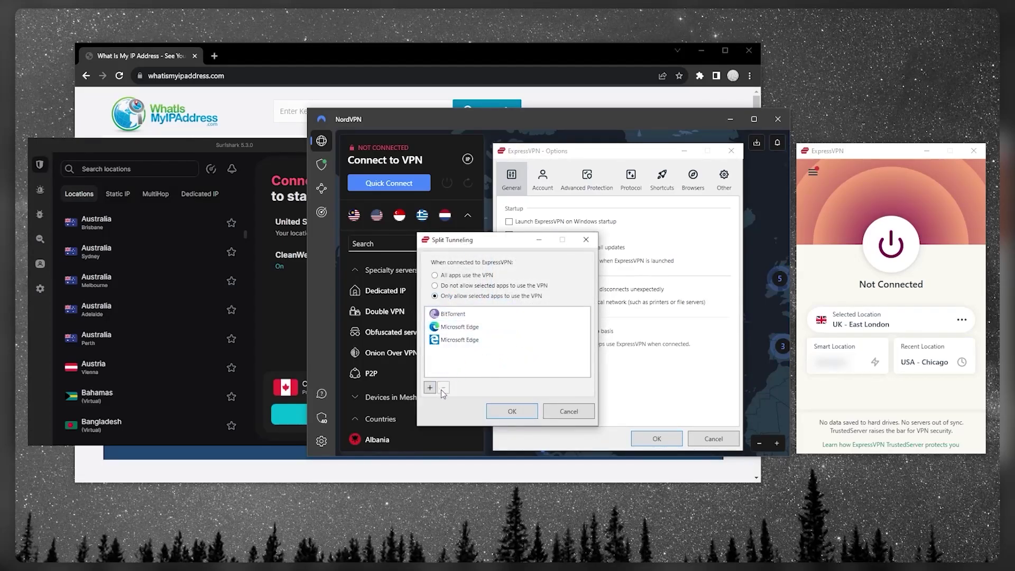
click(430, 388)
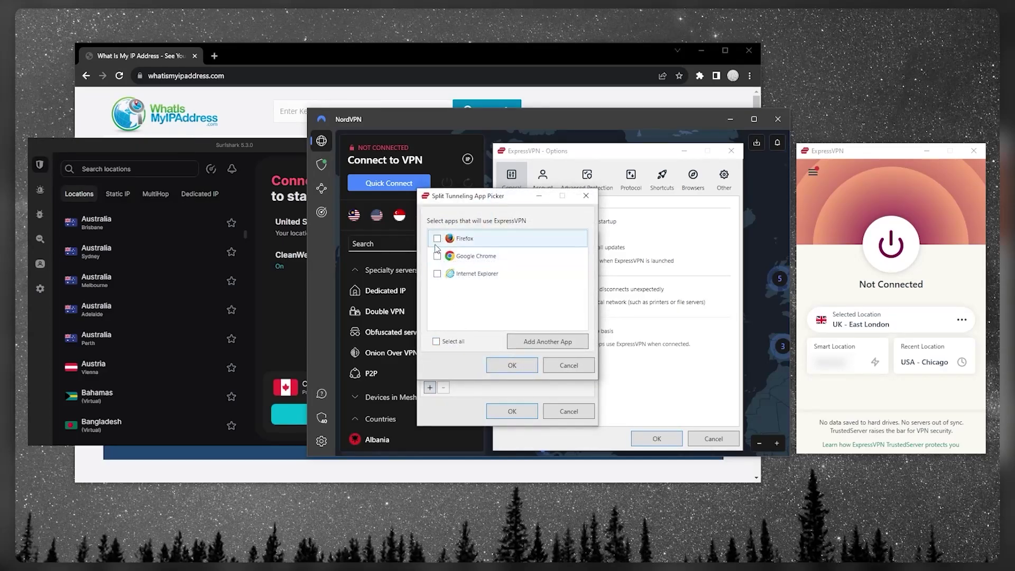
click(528, 365)
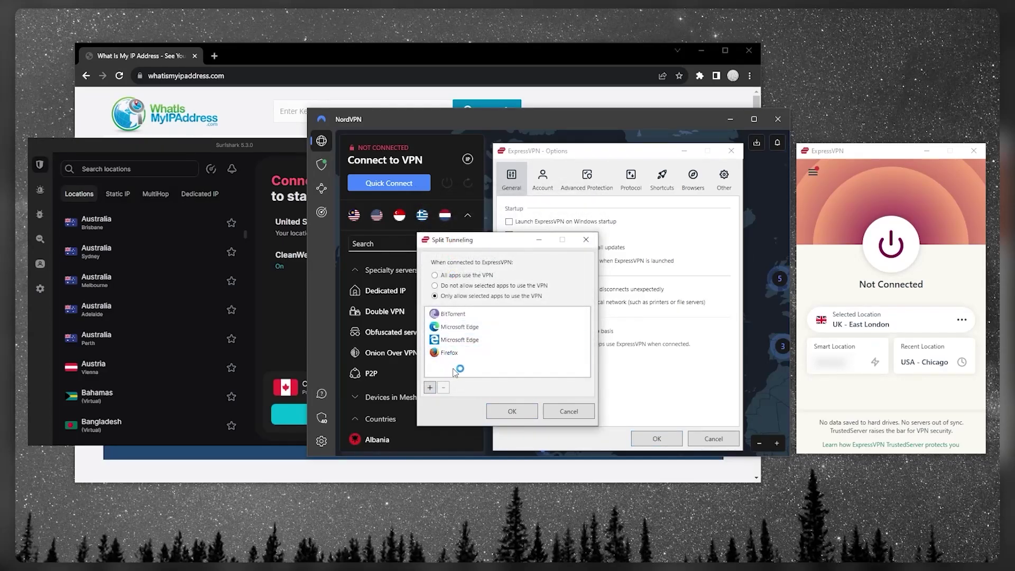
click(511, 411)
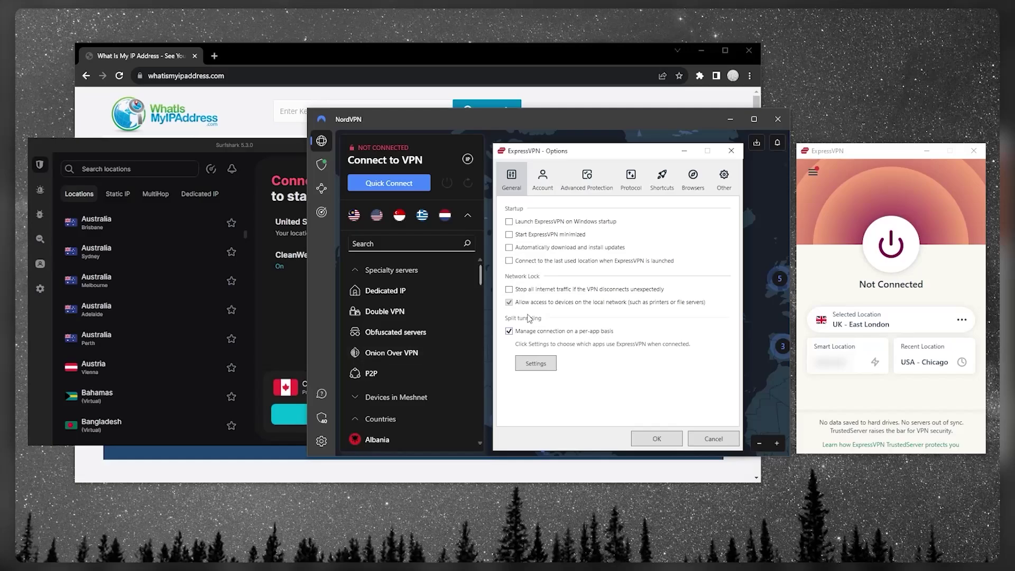
click(525, 333)
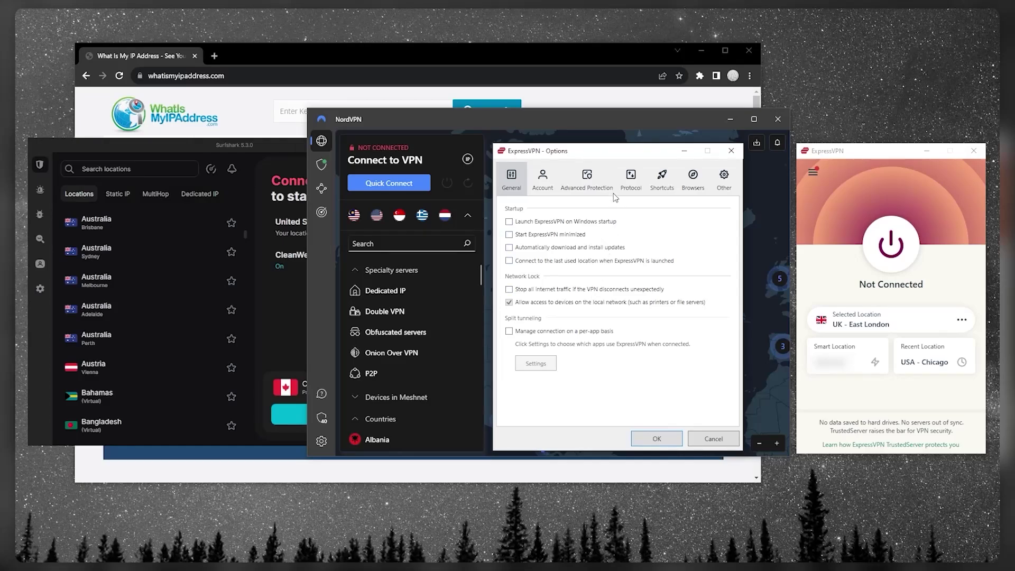
Step: On ExpressVPN's Protocol tab, select Automatic (recommended)
click(629, 182)
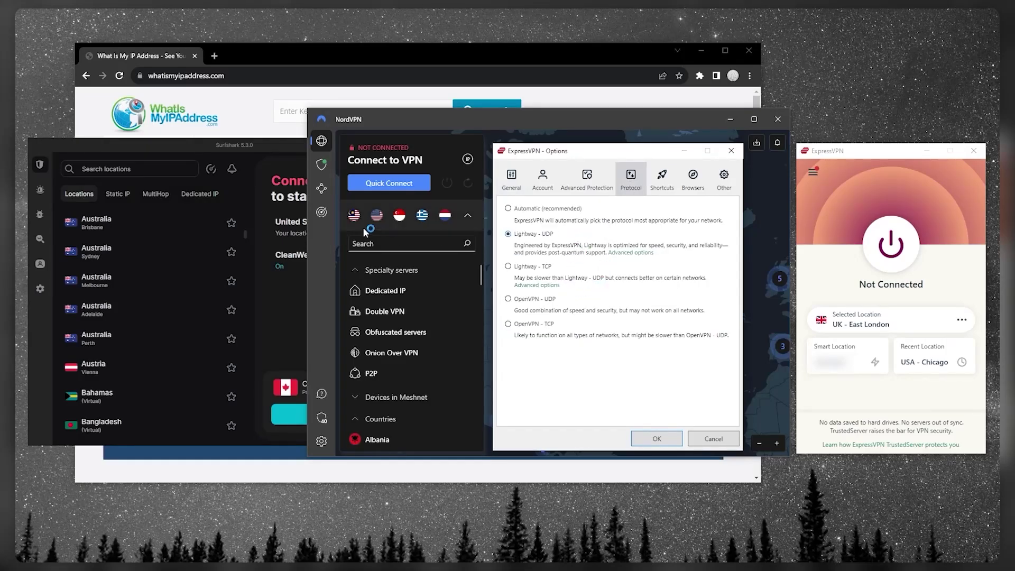
drag(572, 153, 614, 168)
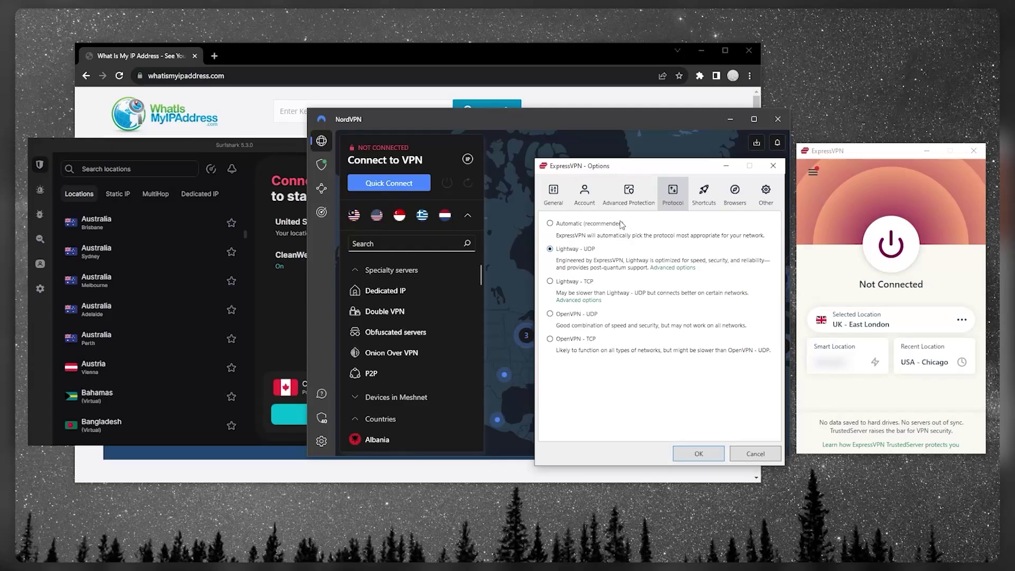
click(551, 224)
Step: Save the options and connect ExpressVPN to USA - Chicago, found by searching 'usa'
click(698, 453)
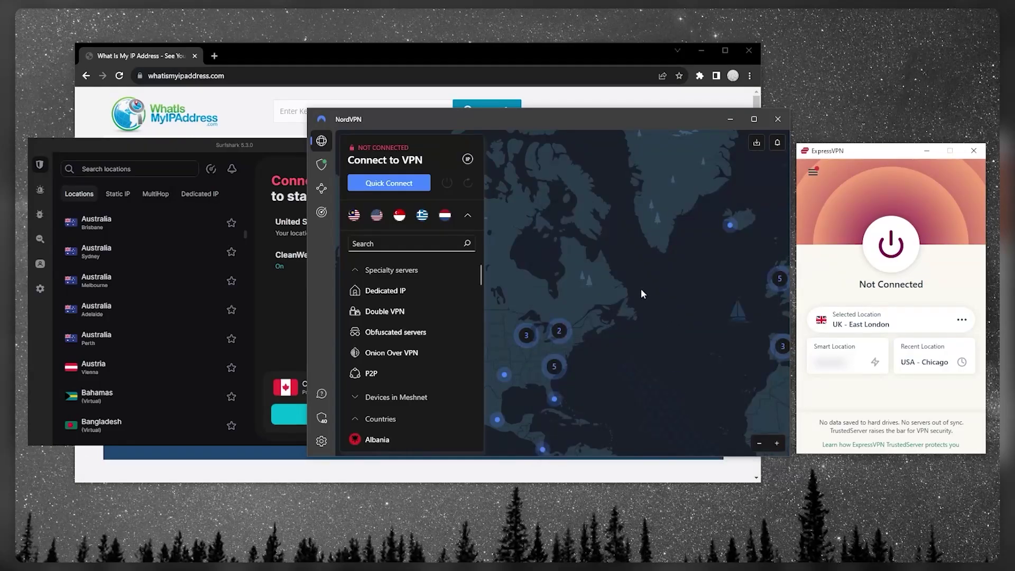
click(813, 172)
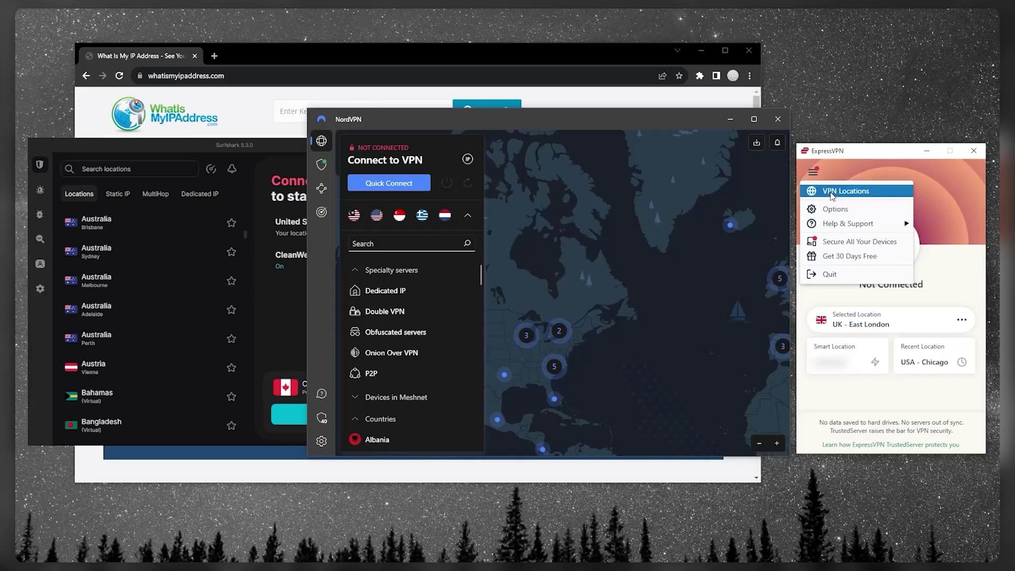
click(836, 190)
text(usa)
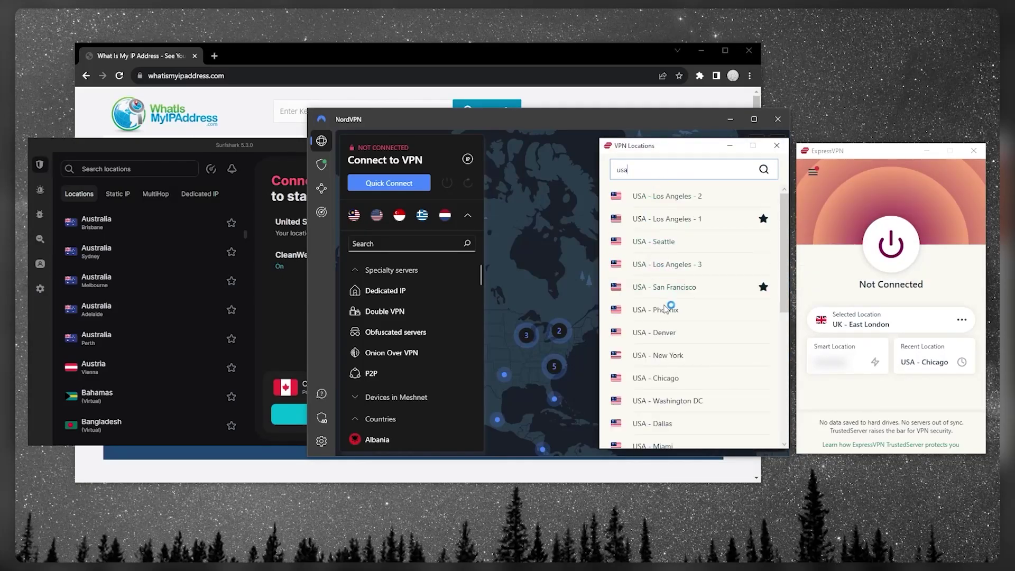
click(686, 379)
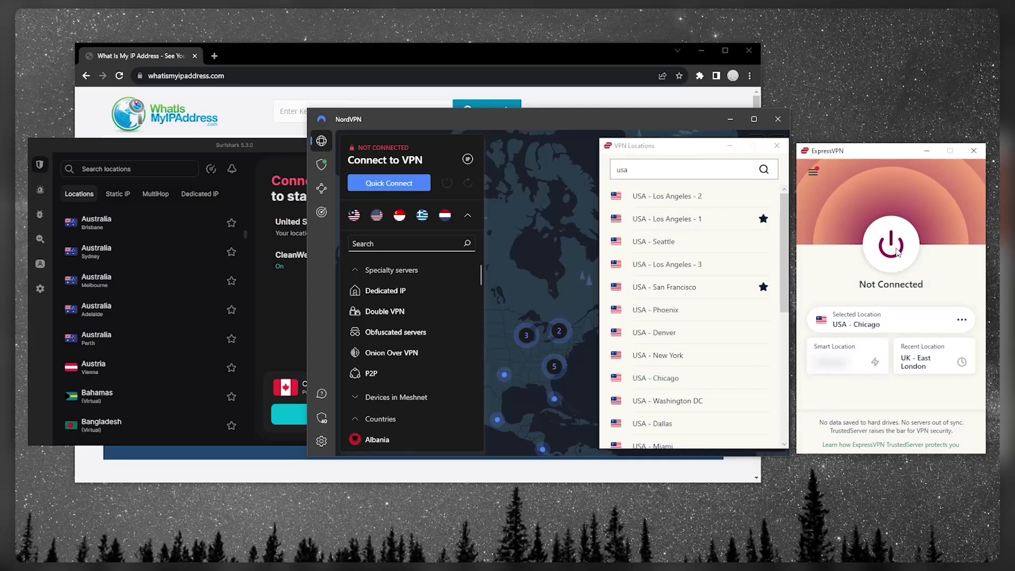
click(898, 253)
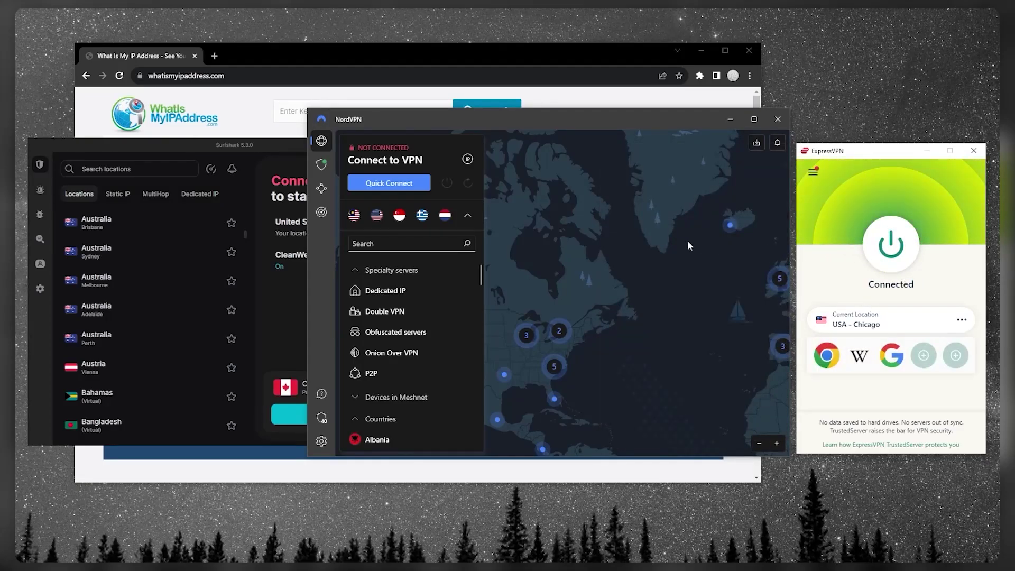
click(424, 49)
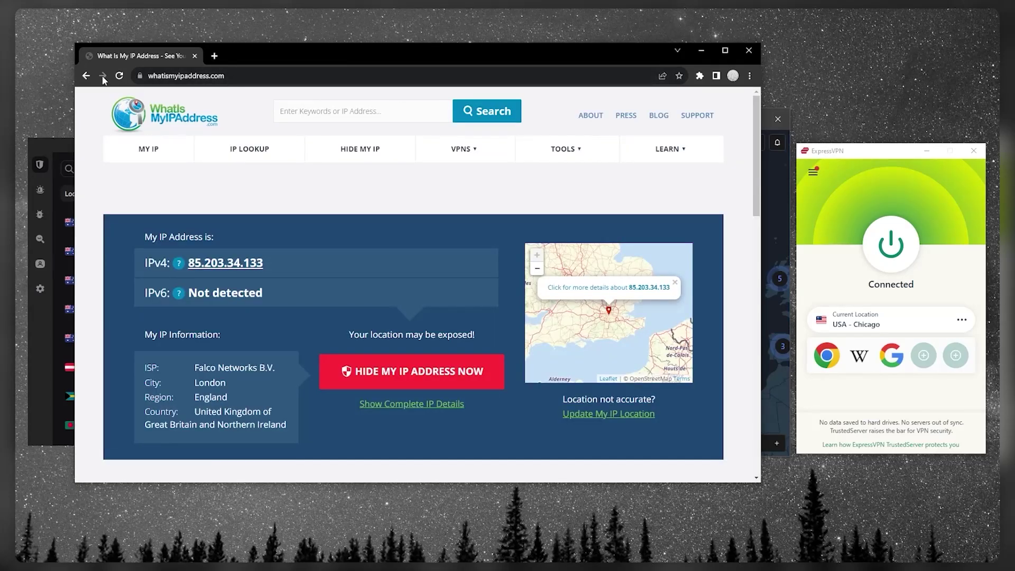
Step: Reload whatismyipaddress.com and highlight the detected city, Chicago
click(120, 77)
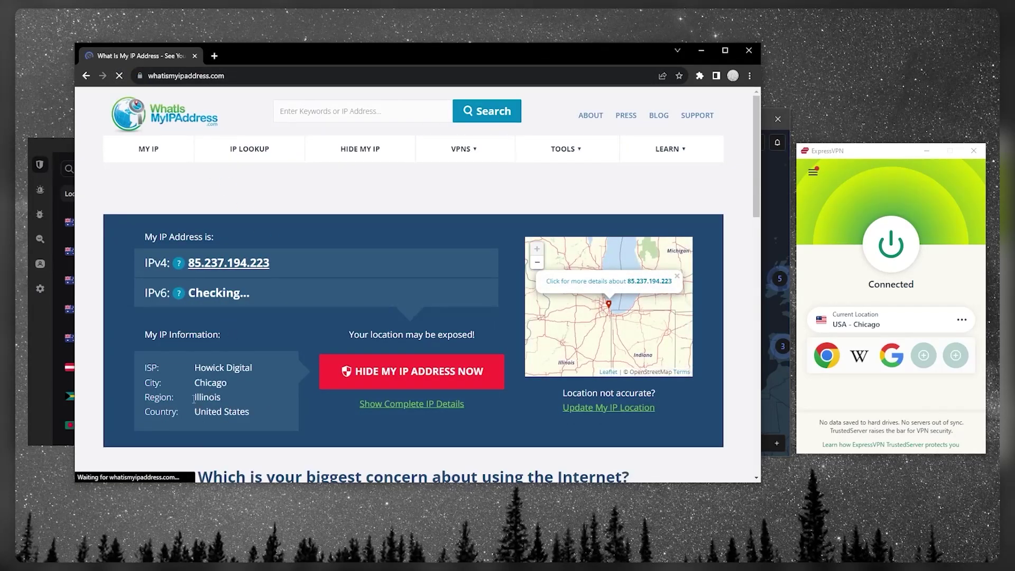
drag(194, 383, 235, 379)
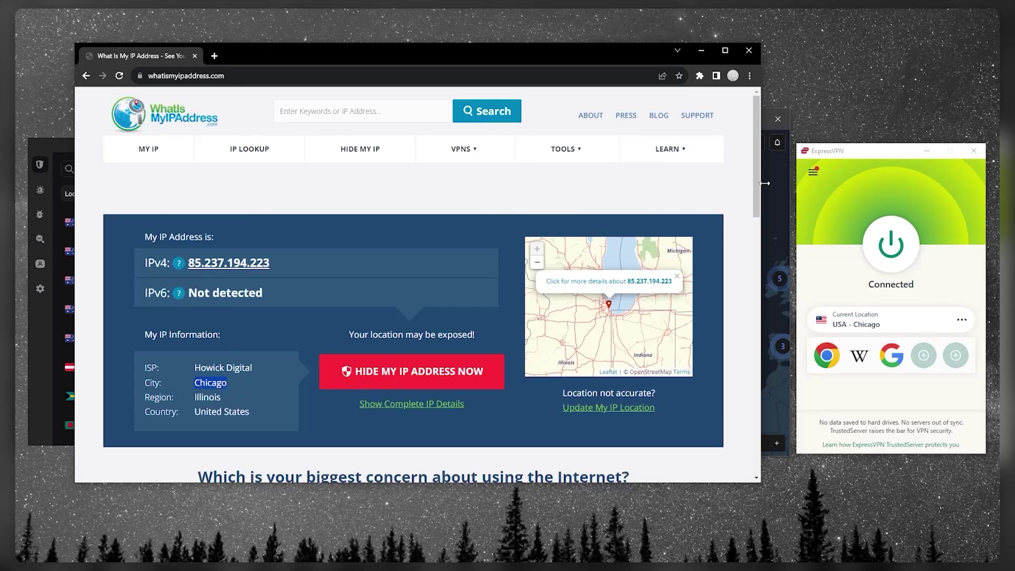
click(846, 208)
Step: Disconnect ExpressVPN and view NordVPN's Threat Protection, Meshnet and Dark Web Monitor pages
click(865, 236)
click(767, 208)
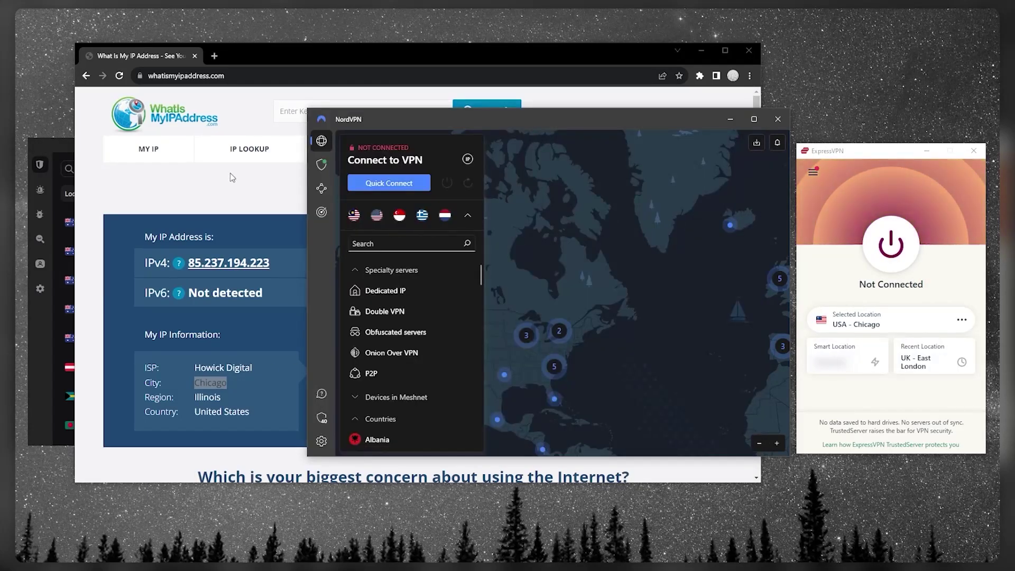
click(72, 141)
click(404, 124)
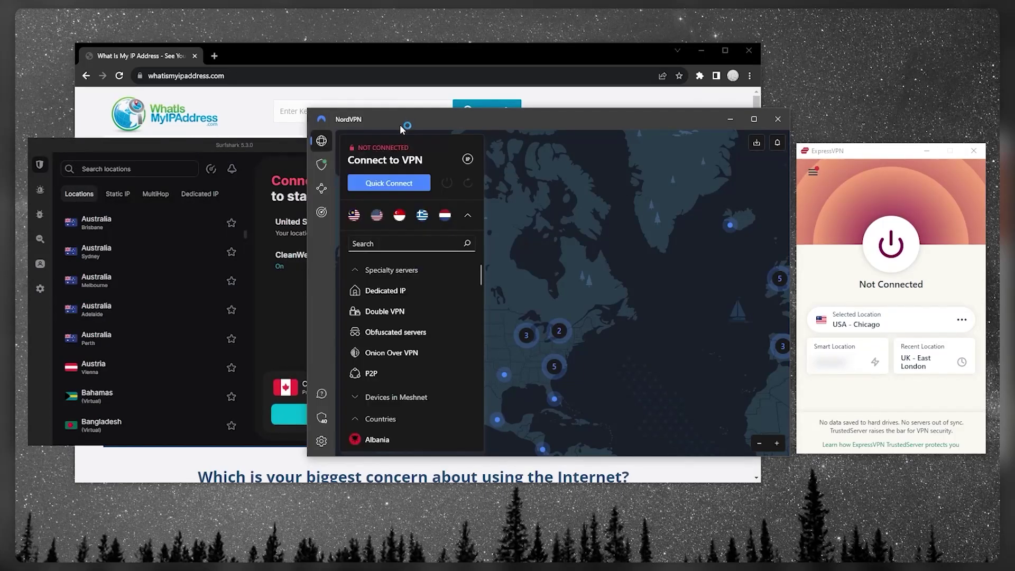
click(321, 164)
click(322, 188)
click(322, 212)
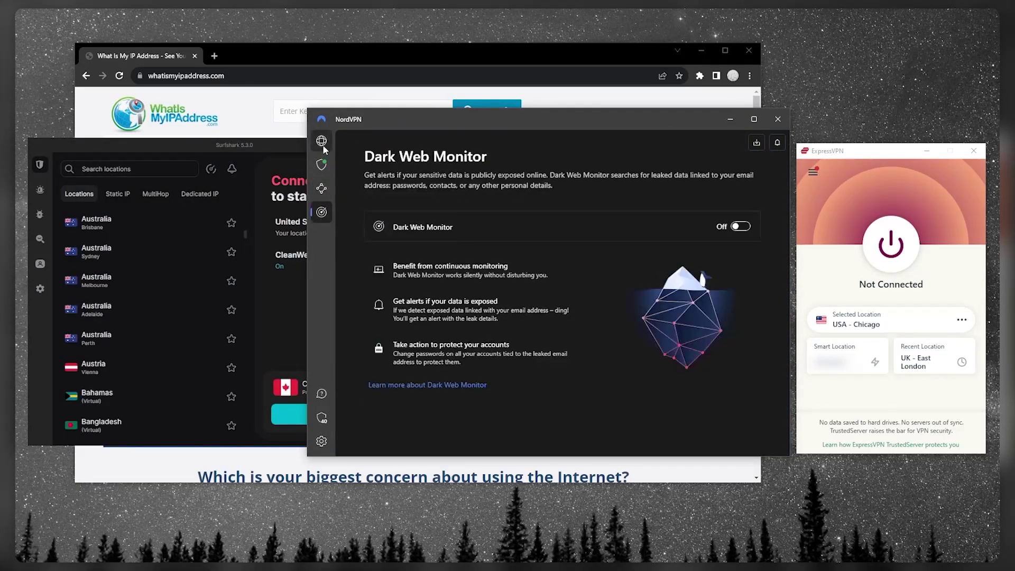
click(322, 142)
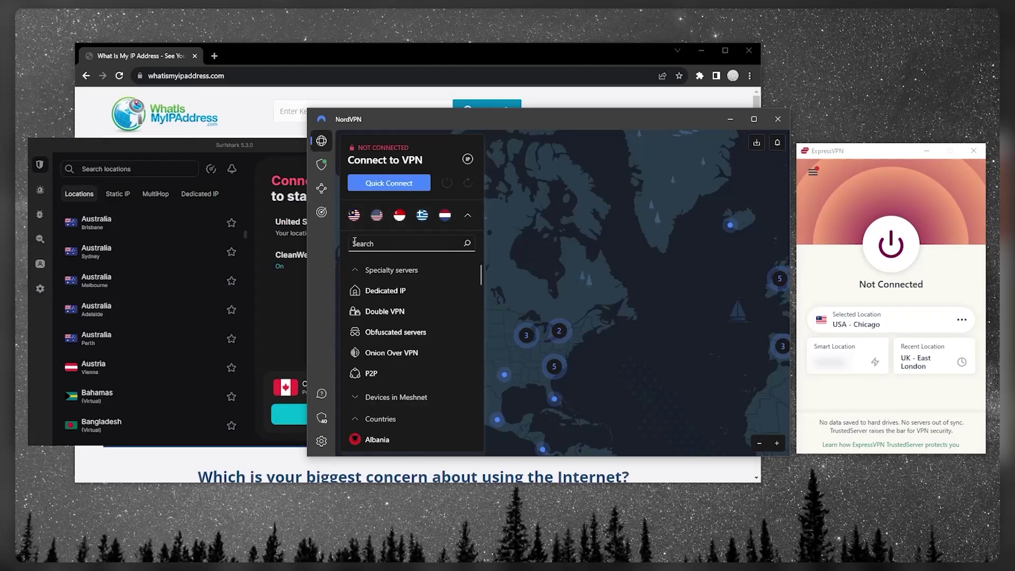
Step: Set NordVPN's VPN protocol to NordLynx in Connection settings
click(321, 441)
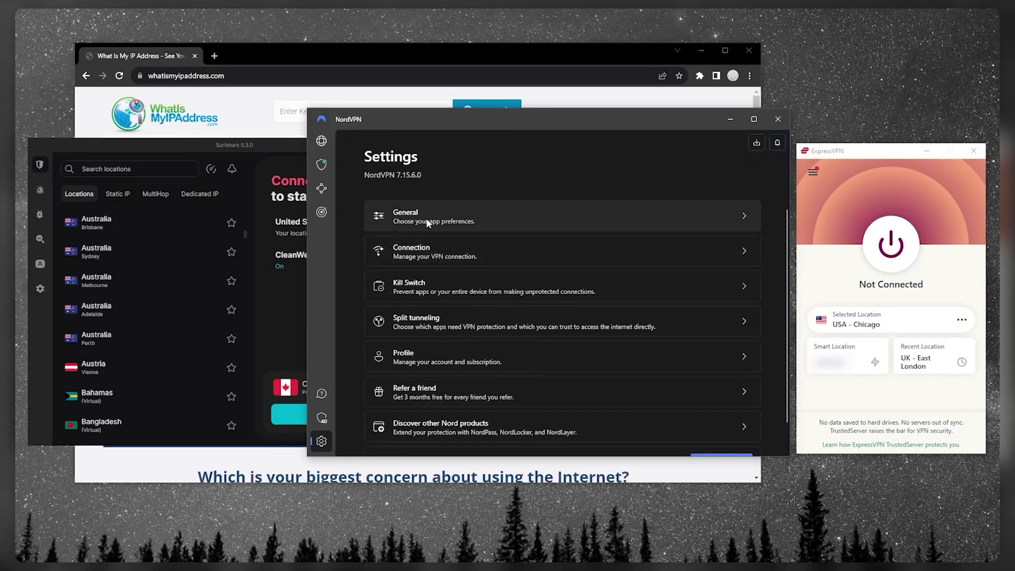
click(429, 257)
click(659, 202)
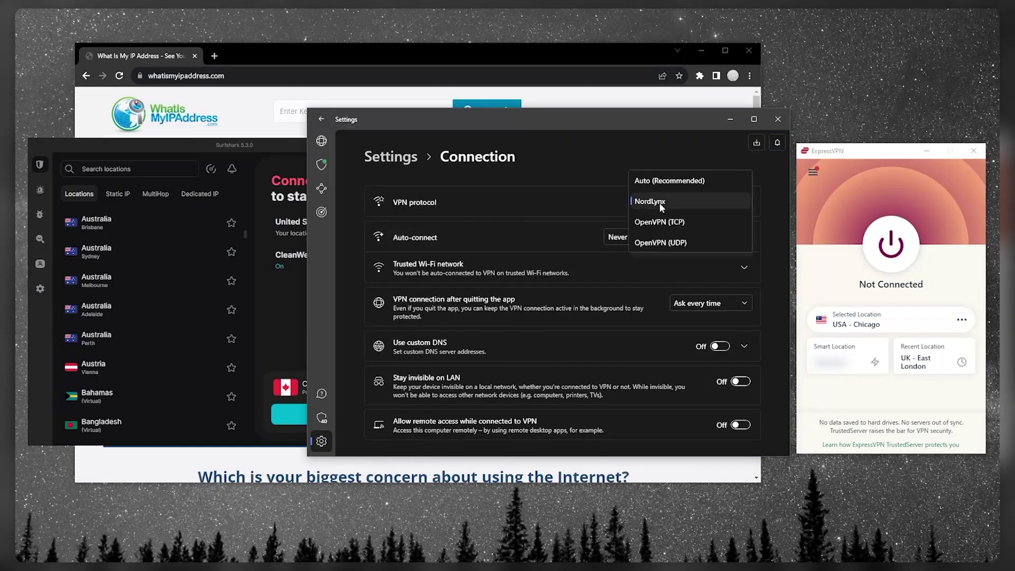
click(658, 202)
key(Escape)
Step: View NordVPN's Kill Switch and Split tunneling settings, then return to the server map
click(441, 280)
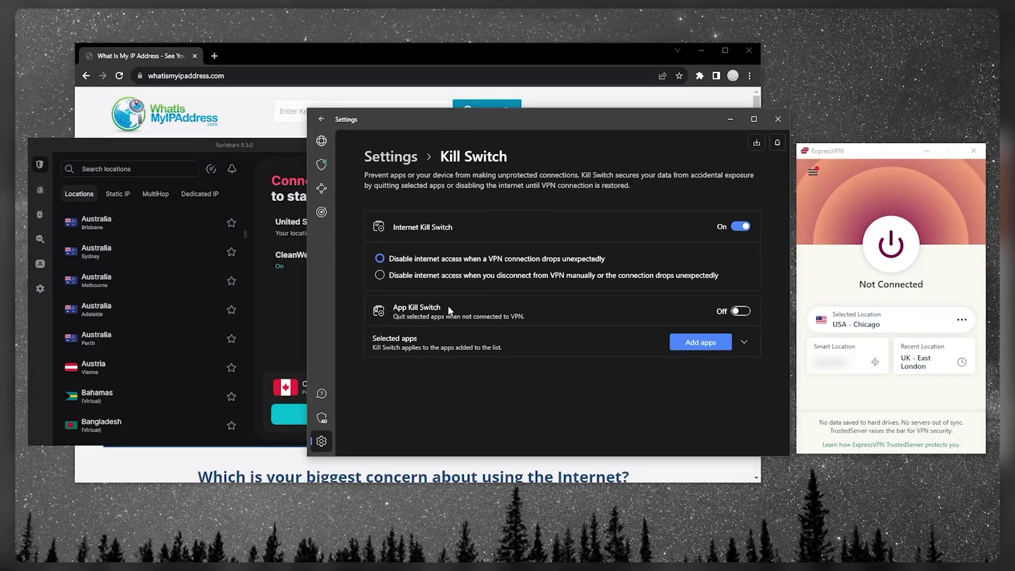
click(402, 158)
click(434, 327)
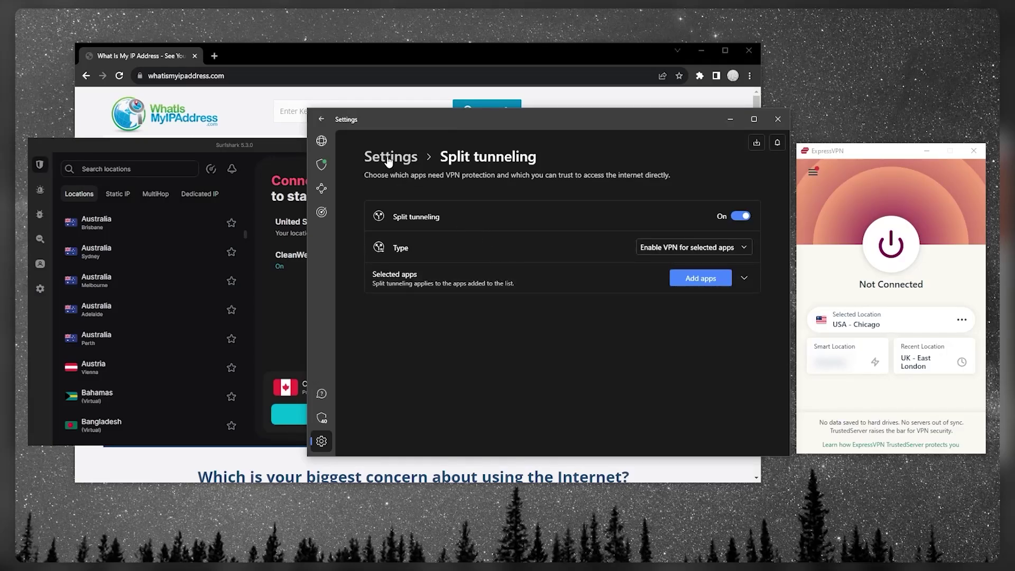
click(325, 143)
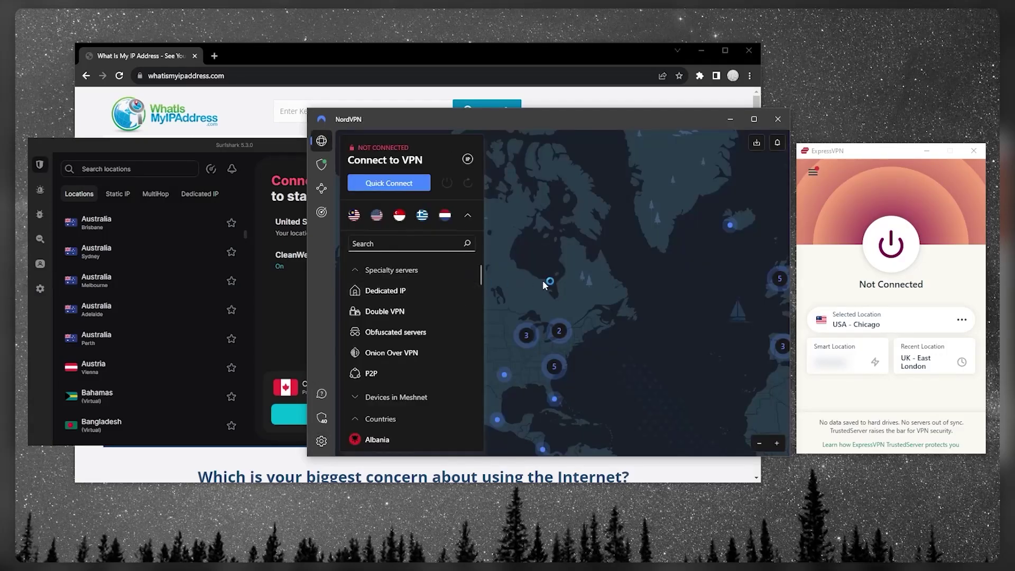
Step: Zoom and pan NordVPN's map onto the Great Lakes and US East Coast servers
scroll(378, 354, down, 10)
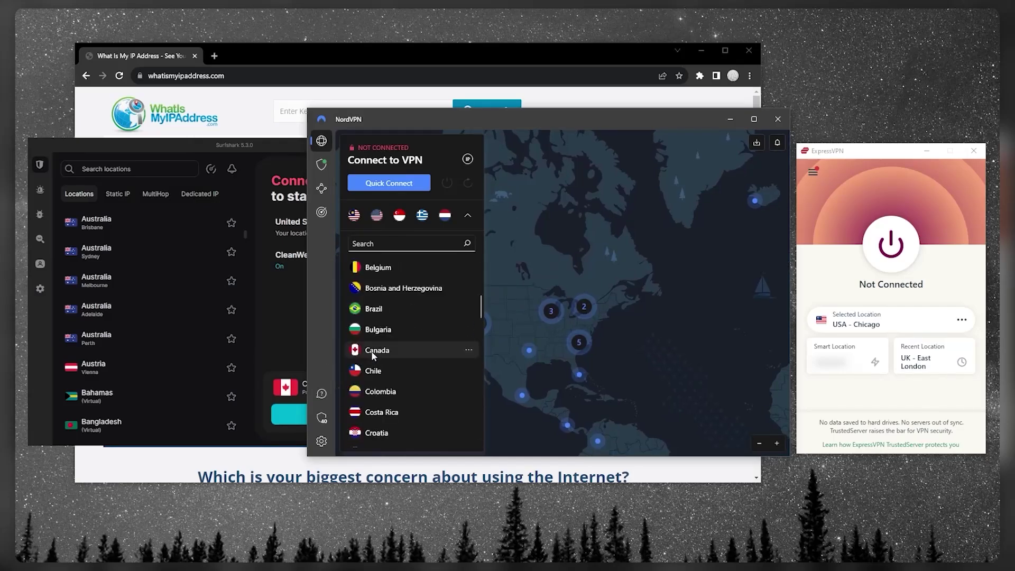
scroll(379, 354, up, 3)
scroll(644, 337, up, 2)
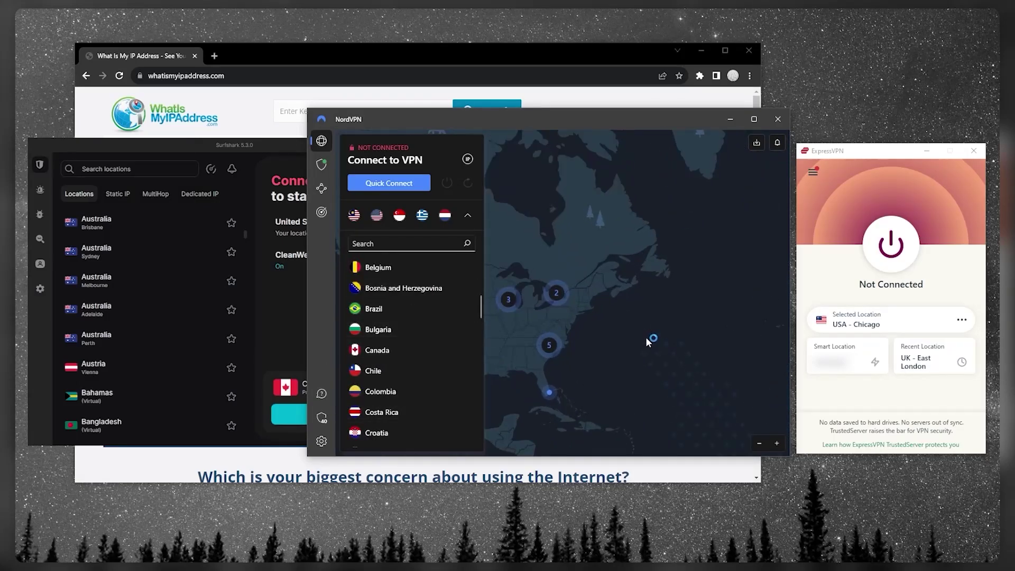
scroll(665, 331, up, 2)
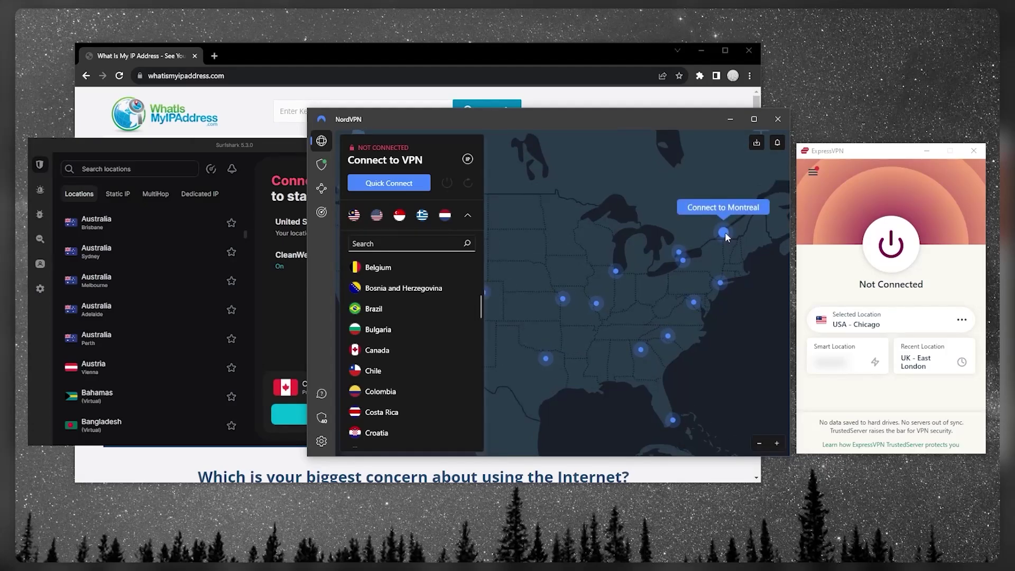
drag(707, 272, 698, 295)
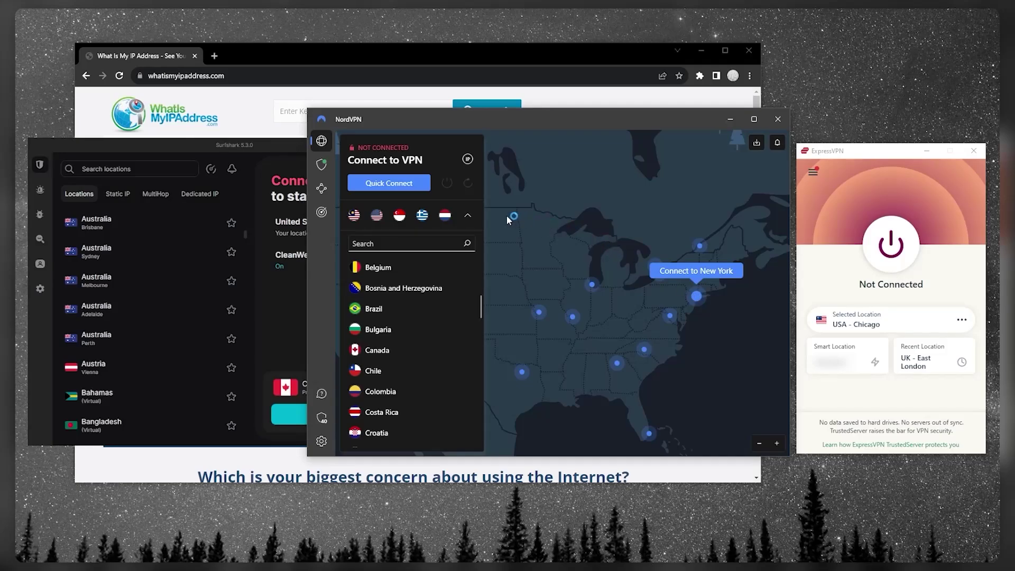
Step: Open Surfshark's VPN settings page and scroll through it
click(286, 238)
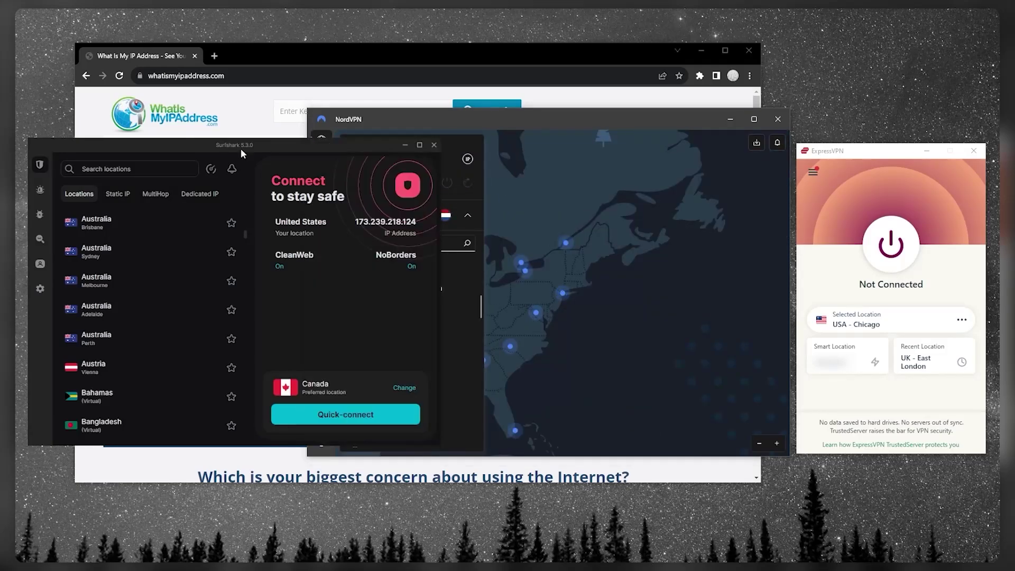
scroll(166, 321, up, 1)
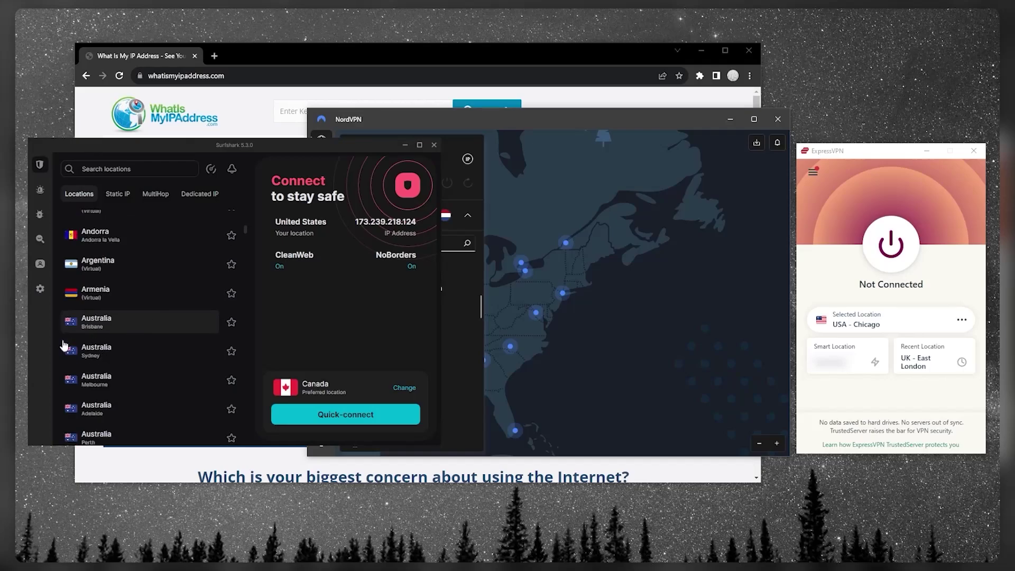
click(39, 289)
click(168, 184)
scroll(159, 296, down, 2)
scroll(143, 338, down, 2)
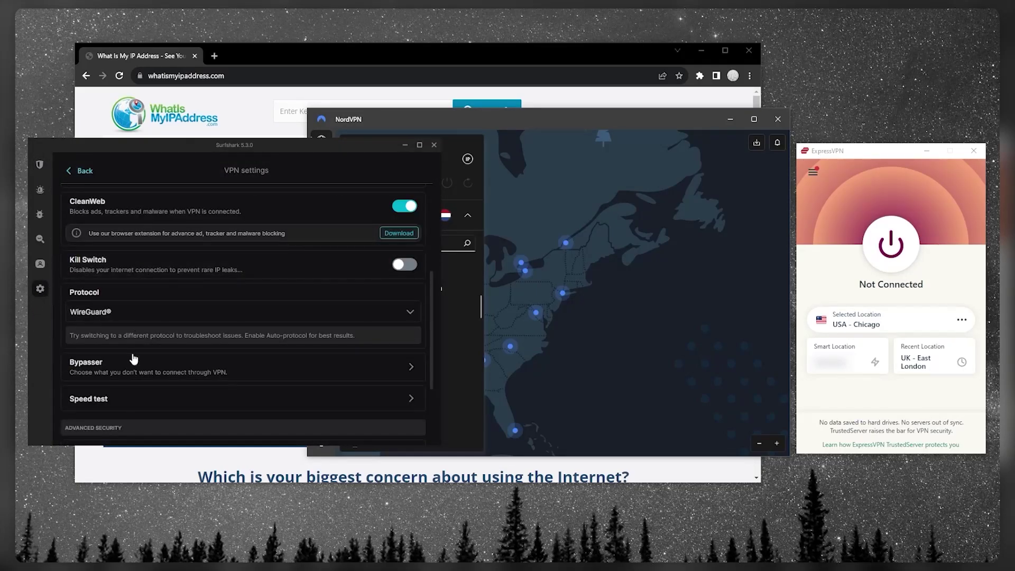
Step: Check the Bypasser page and Protocol dropdown, then return to the locations list
click(140, 378)
click(83, 171)
scroll(158, 322, up, 1)
click(159, 361)
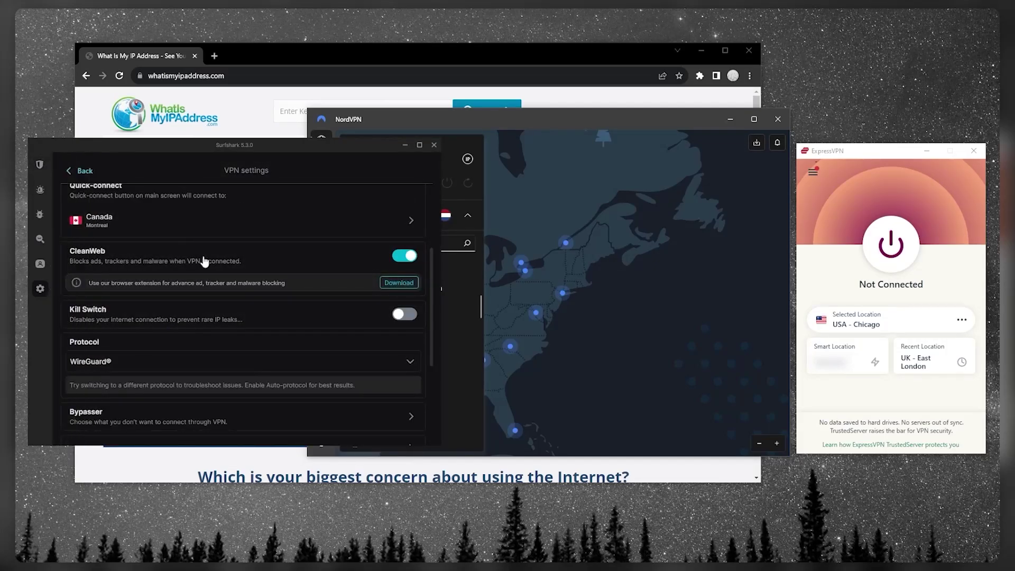
scroll(208, 306, down, 1)
click(46, 168)
scroll(130, 312, down, 5)
scroll(123, 327, down, 6)
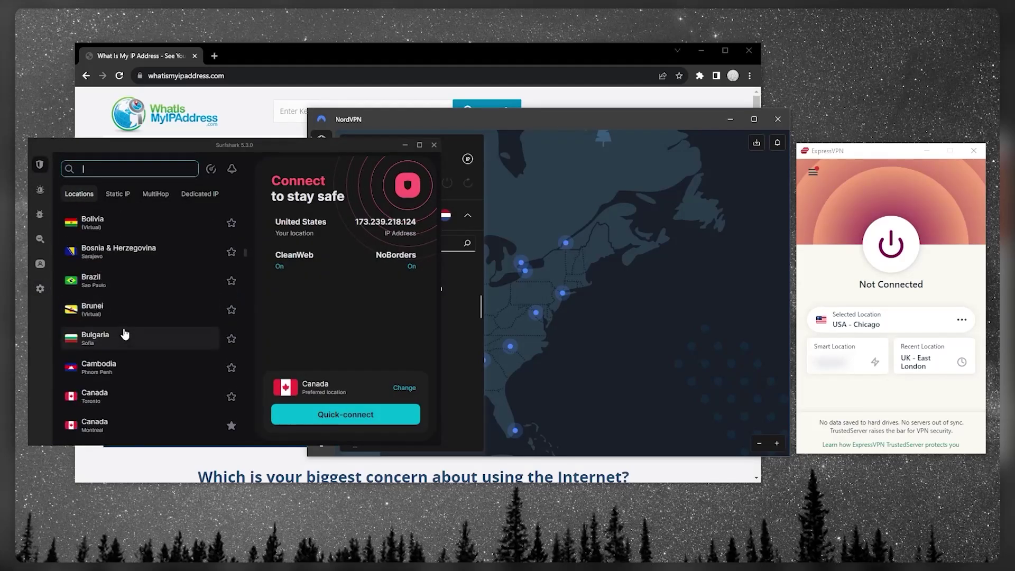
Step: Connect Surfshark to Canada Toronto, then disconnect rather than pause
click(140, 226)
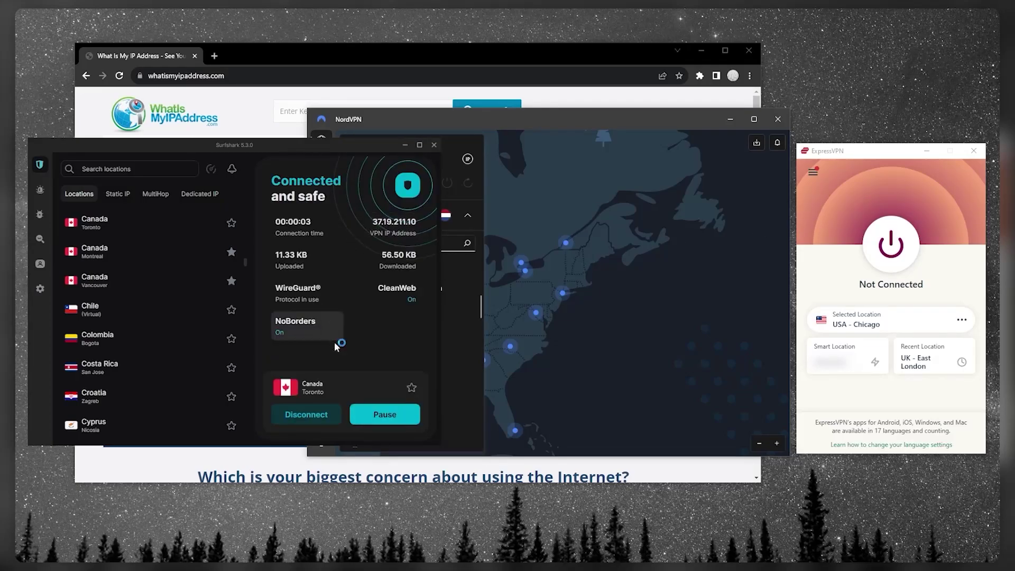
click(307, 415)
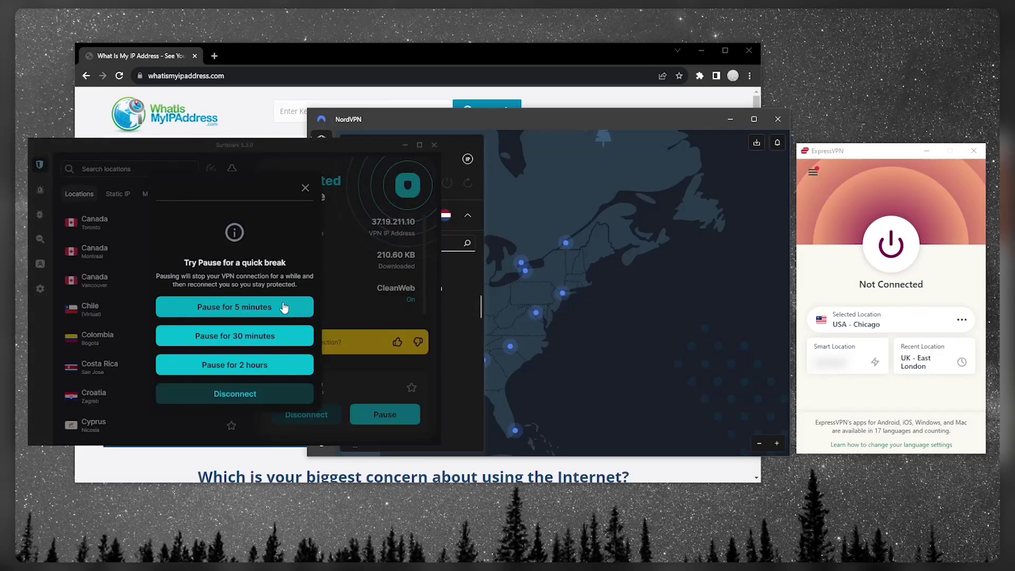
click(247, 397)
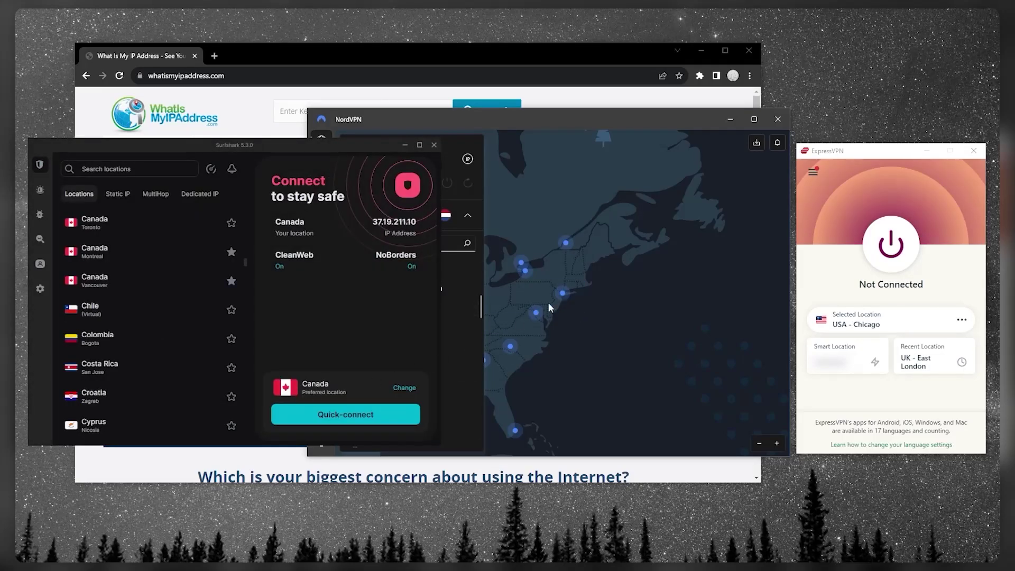
Step: Raise the NordVPN and Surfshark windows, then close the Chrome IP-checker window
click(679, 123)
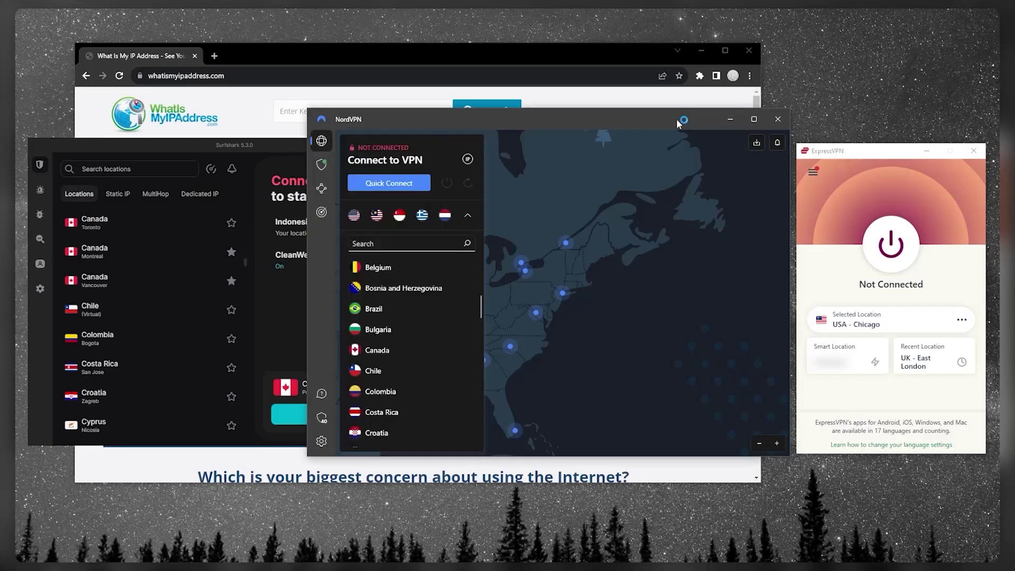
click(247, 148)
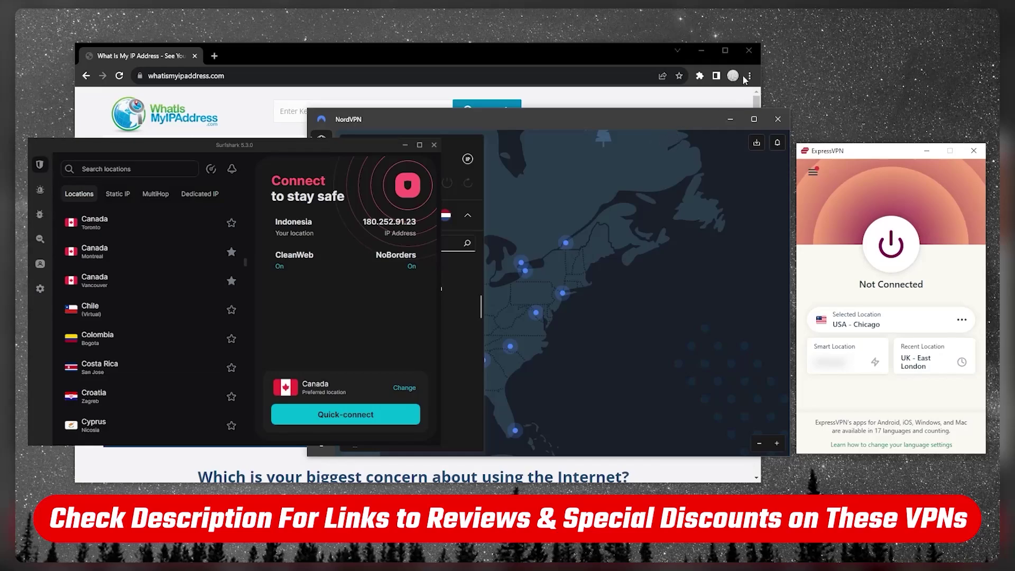
click(750, 51)
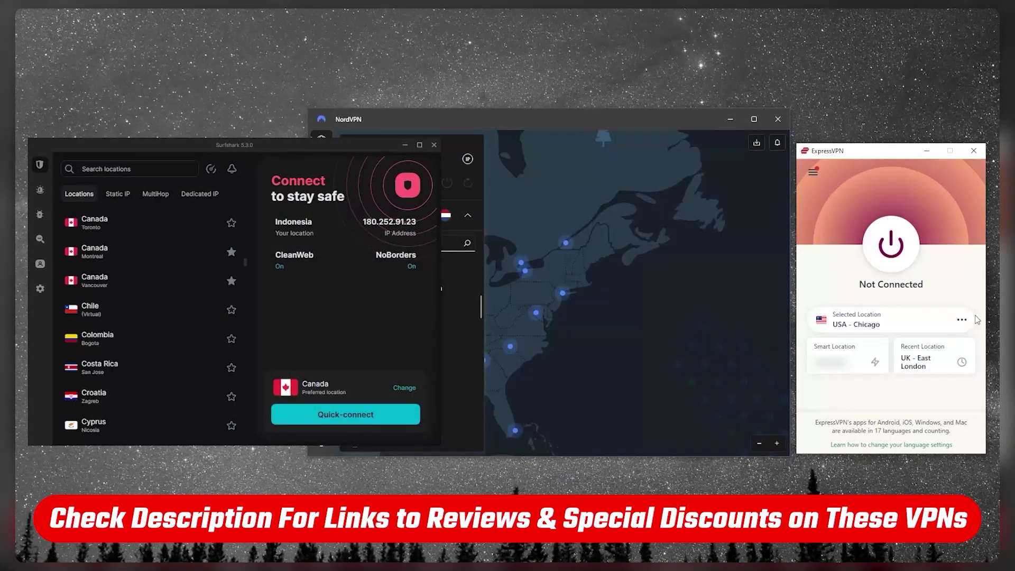